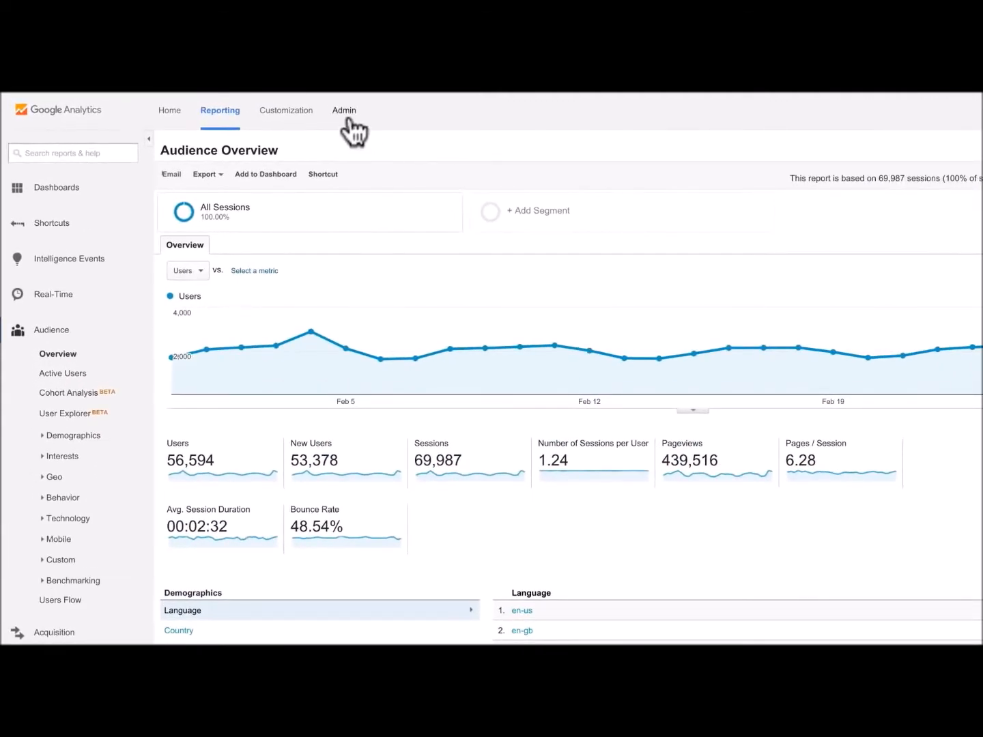
# Start a new goal in the Master View's goal settings from the Buy merchandise template
pyautogui.click(348, 118)
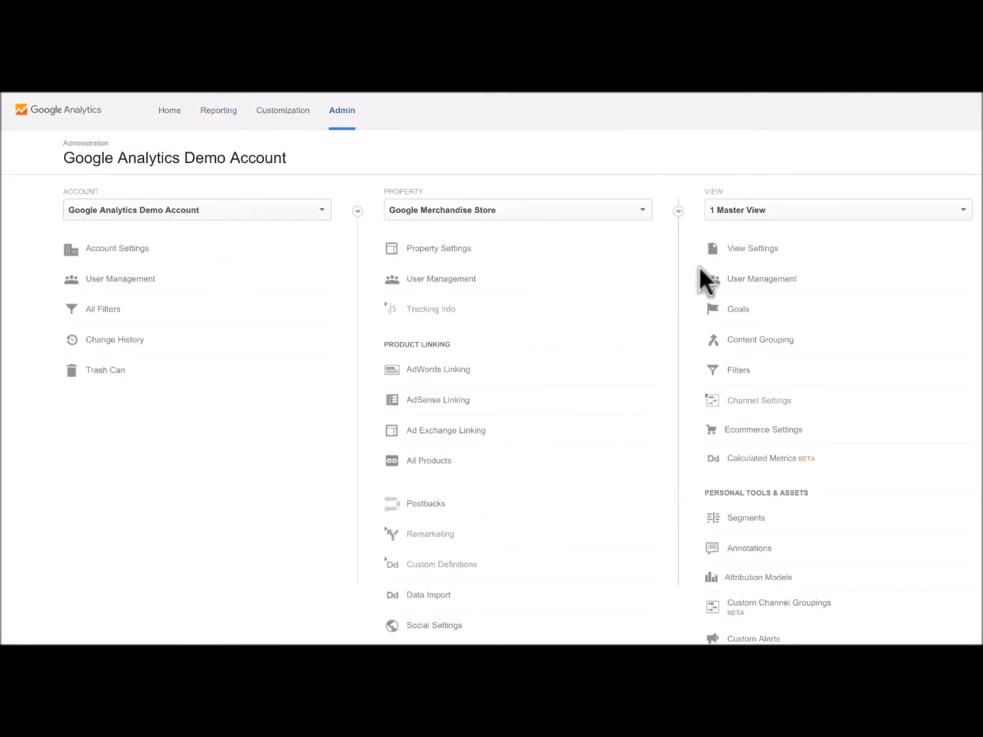
pyautogui.click(716, 313)
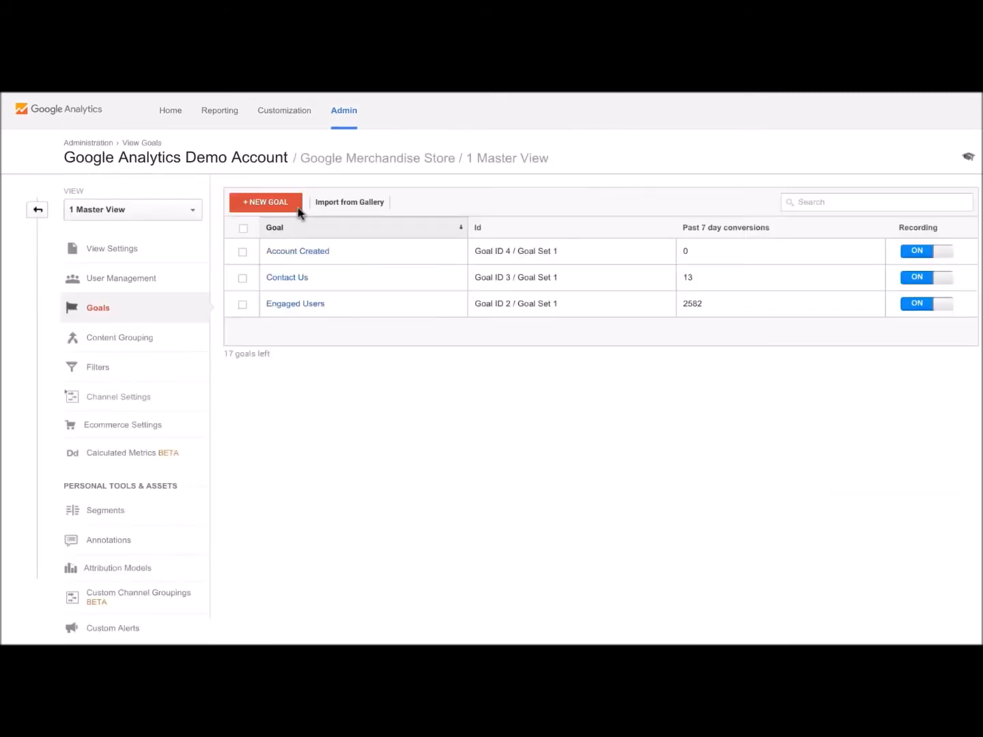
pyautogui.click(298, 208)
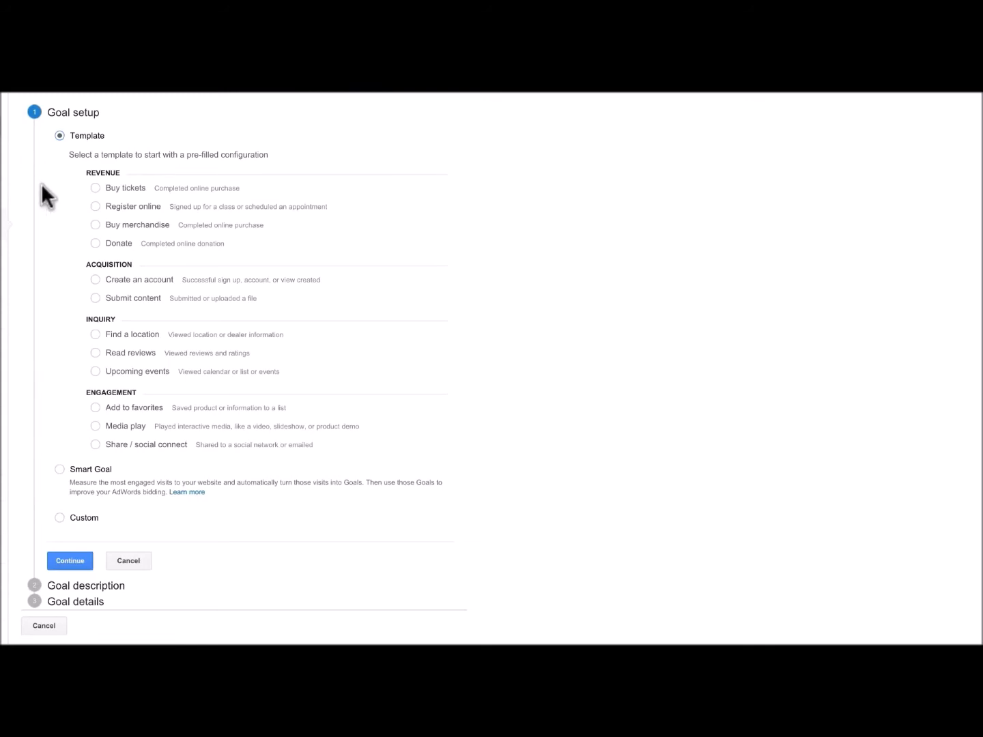
pyautogui.click(96, 225)
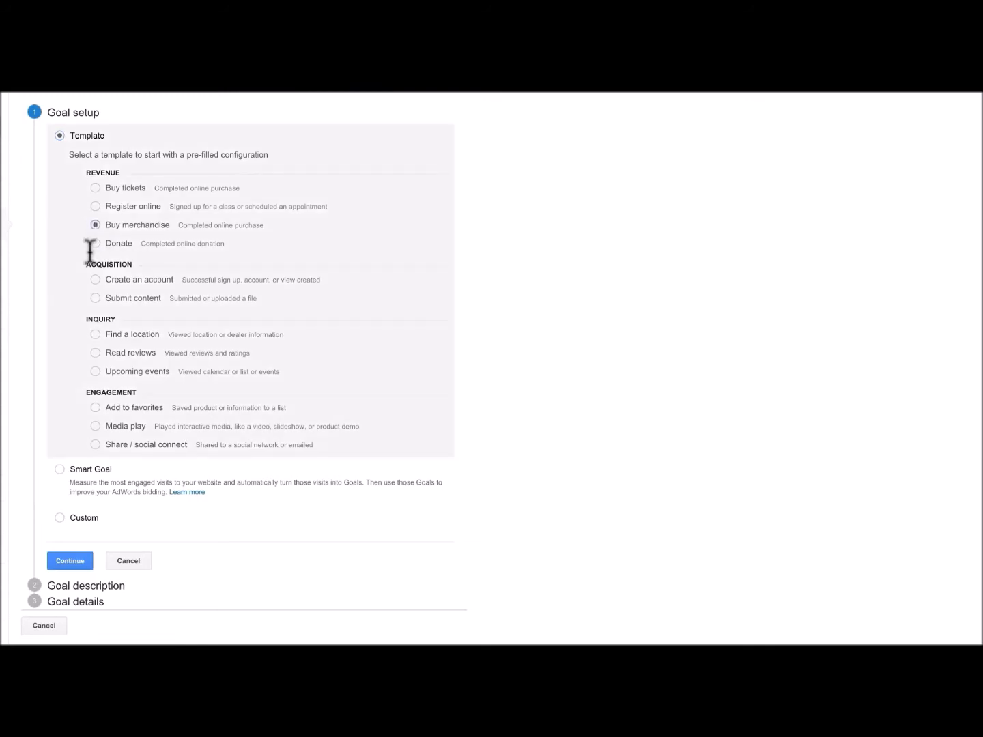
pyautogui.click(74, 562)
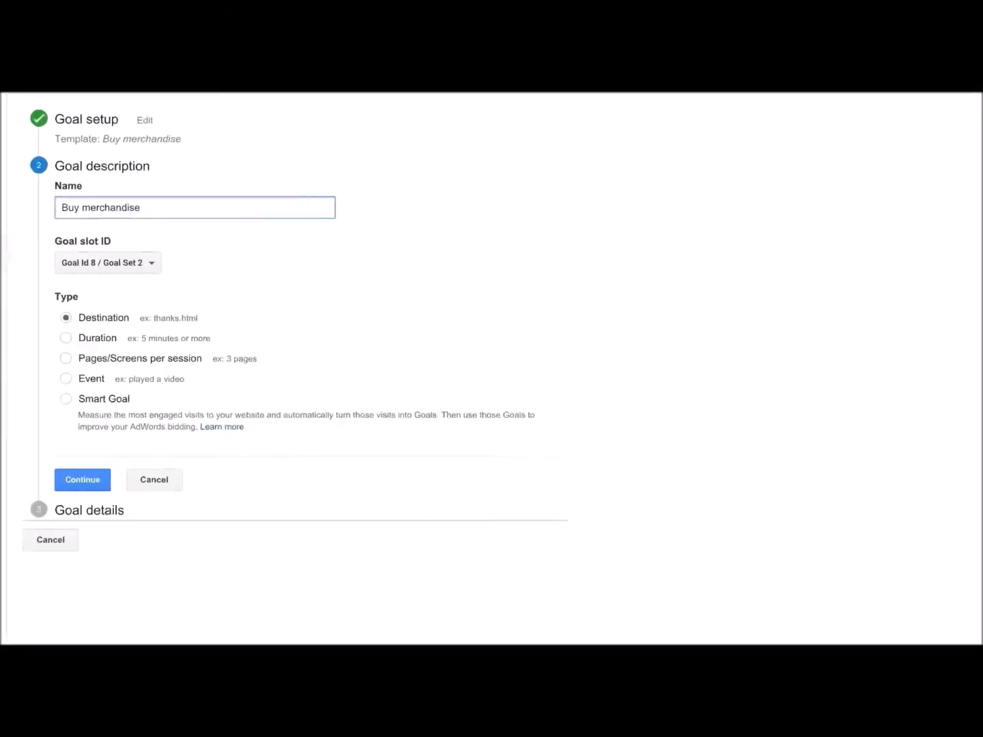
# Name the goal Checkout Complete and continue to the goal details with the Destination type
pyautogui.press('BackSpace')
pyautogui.press('BackSpace')
pyautogui.press('BackSpace')
pyautogui.press('BackSpace')
pyautogui.press('BackSpace')
pyautogui.press('BackSpace')
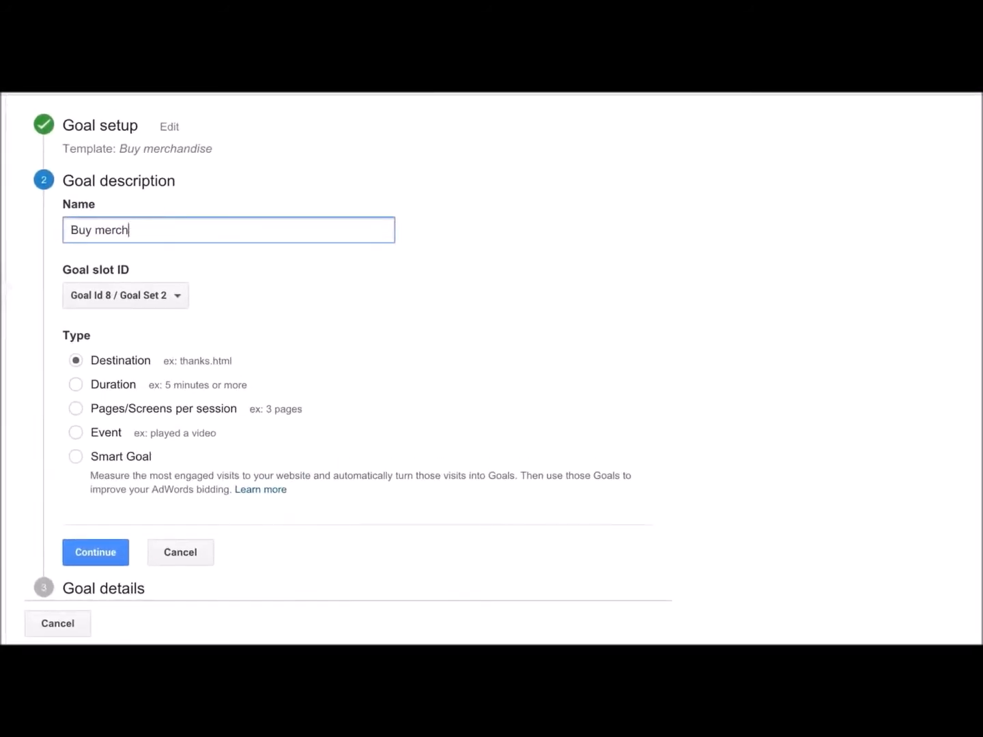
pyautogui.press('BackSpace')
pyautogui.press('BackSpace')
pyautogui.press('BackSpace')
pyautogui.press('BackSpace')
pyautogui.press('BackSpace')
pyautogui.press('BackSpace')
pyautogui.press('BackSpace')
pyautogui.press('BackSpace')
pyautogui.press('BackSpace')
pyautogui.write('Checkout Complete')
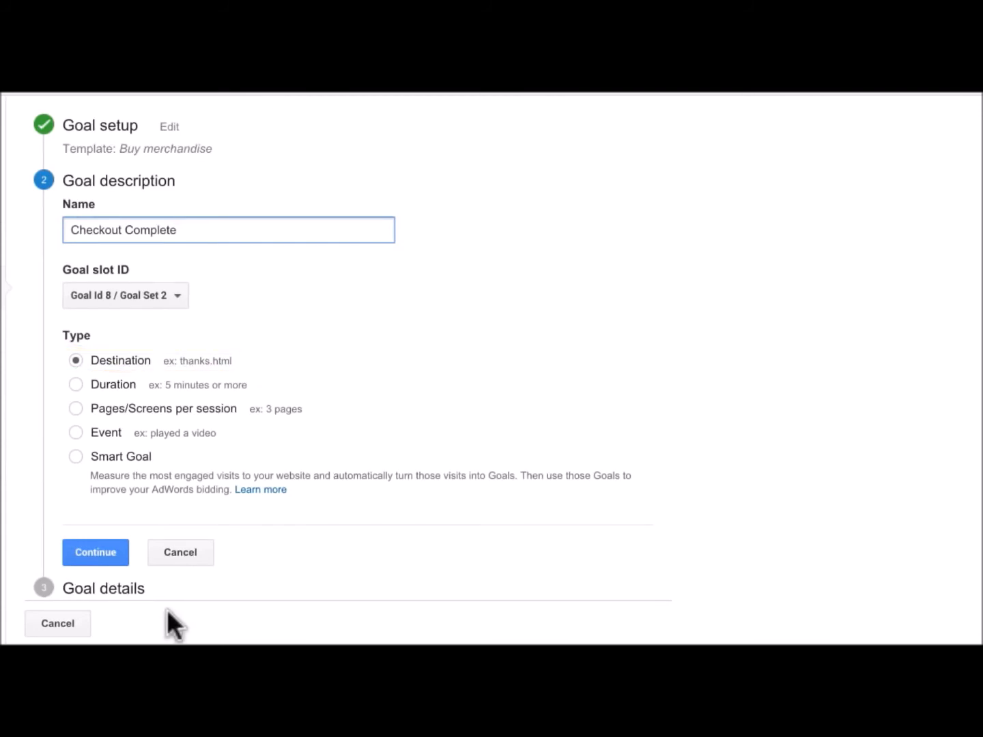
pyautogui.click(113, 555)
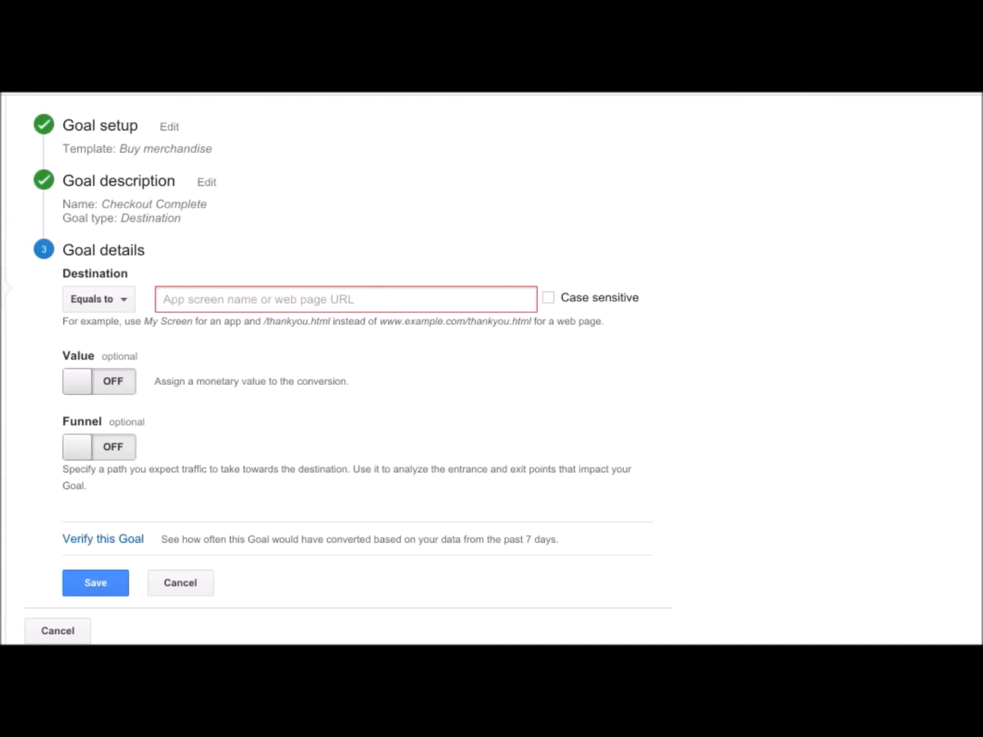
# Set the goal destination to /SubmitOrder, matched as a regular expression, and verify the goal against past data
pyautogui.write('https://www.googlemerchandisestore.com/shop.axd')
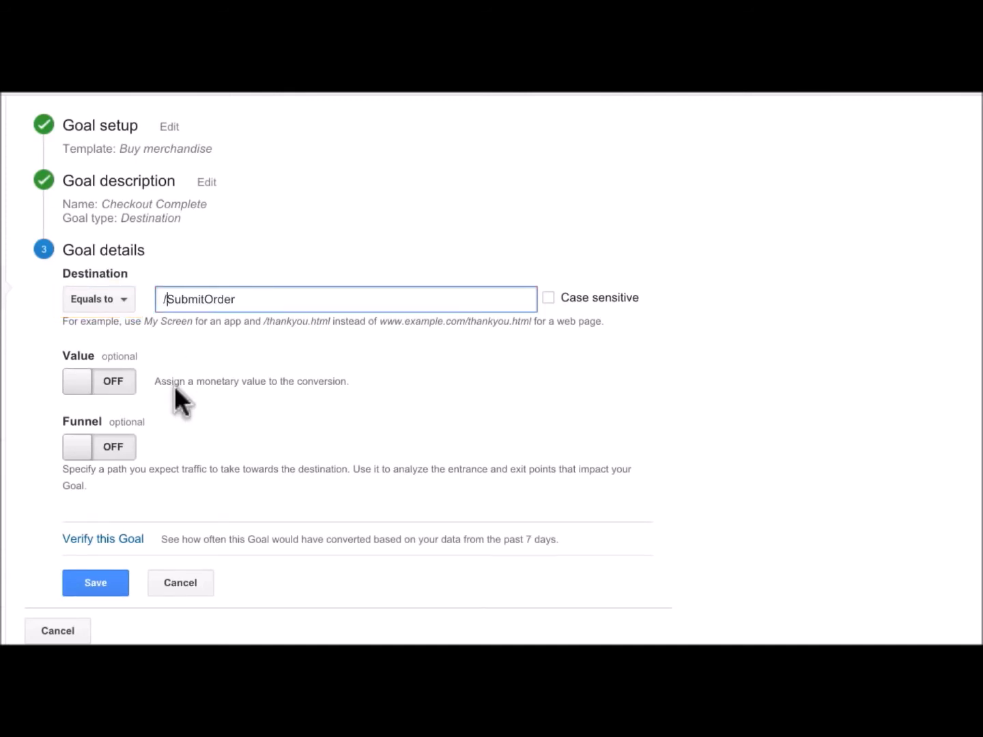
pyautogui.click(133, 539)
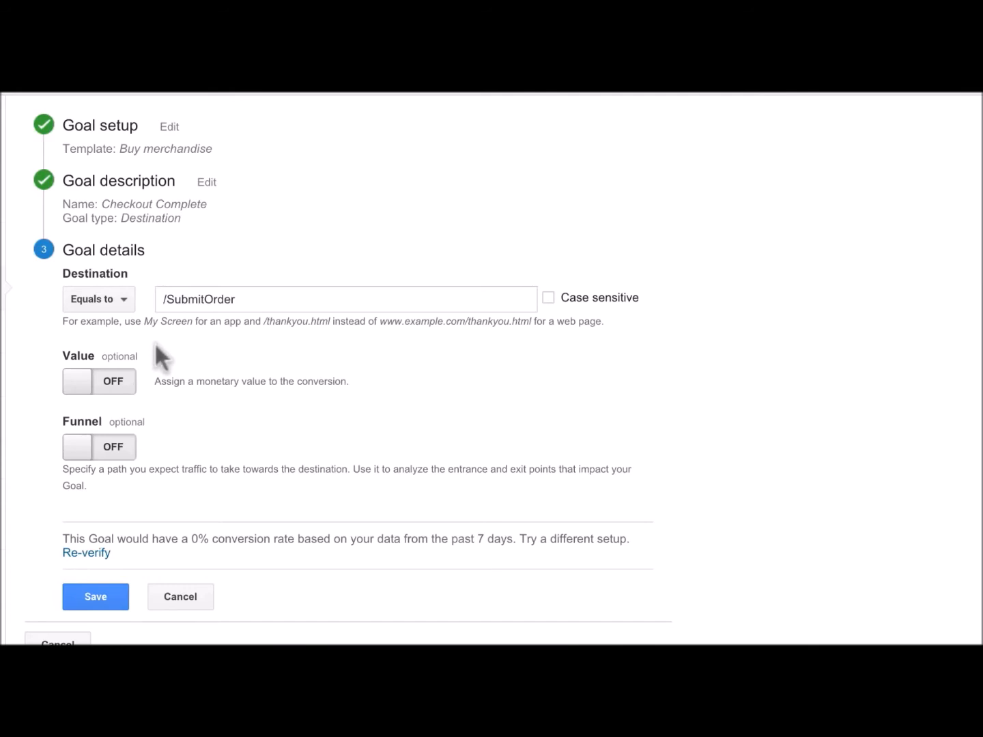
pyautogui.click(127, 310)
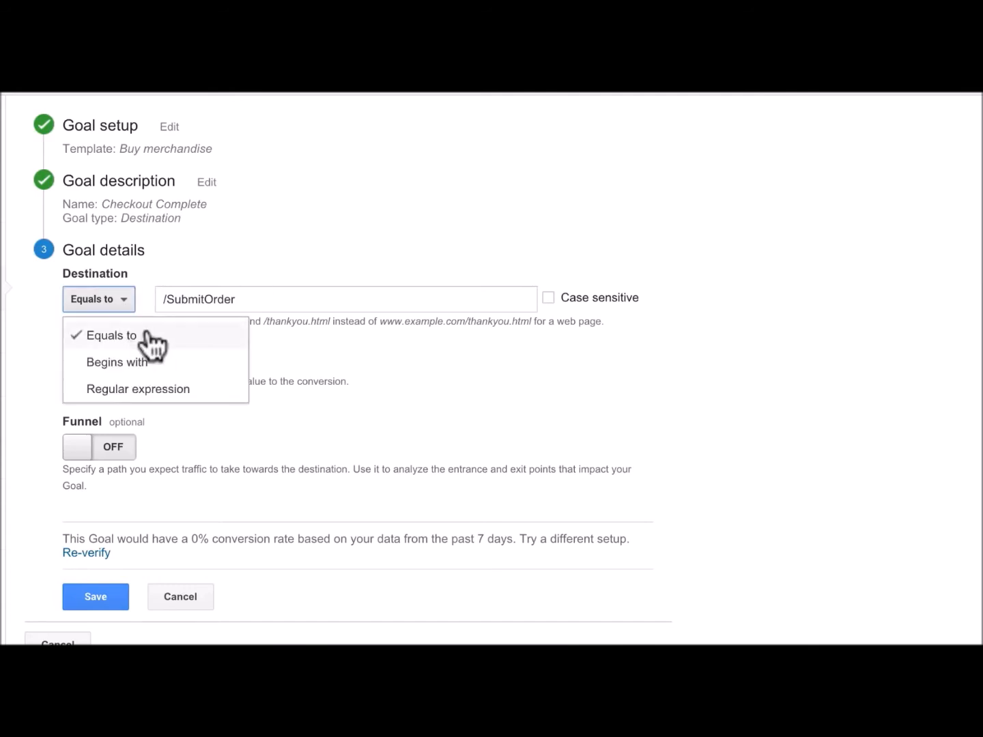
pyautogui.click(208, 387)
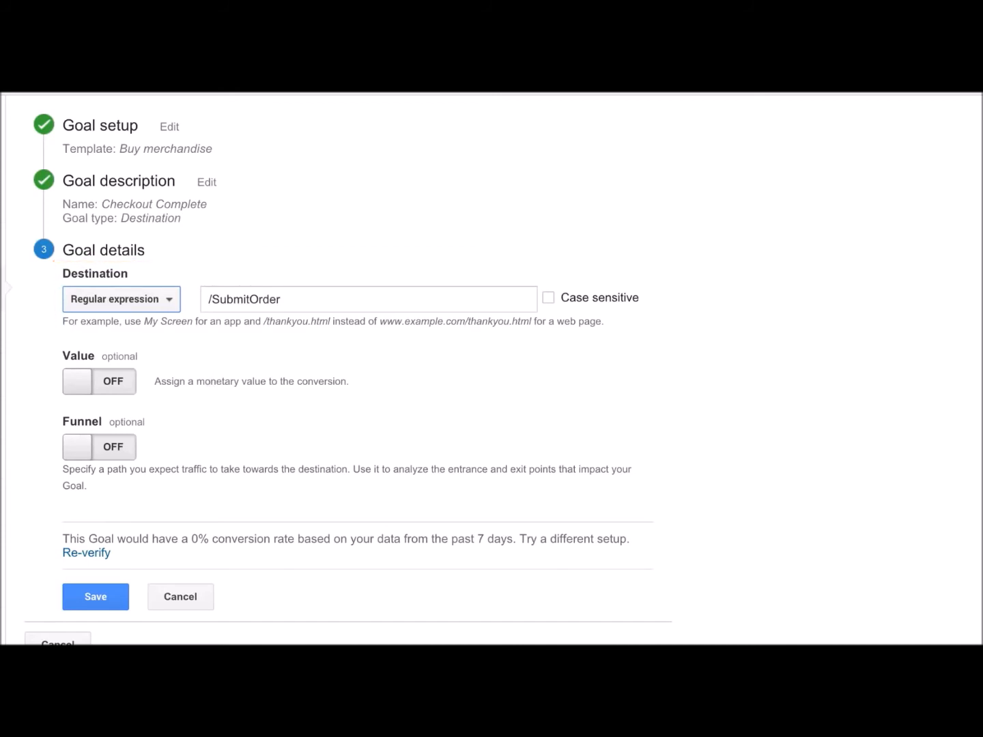
pyautogui.click(107, 554)
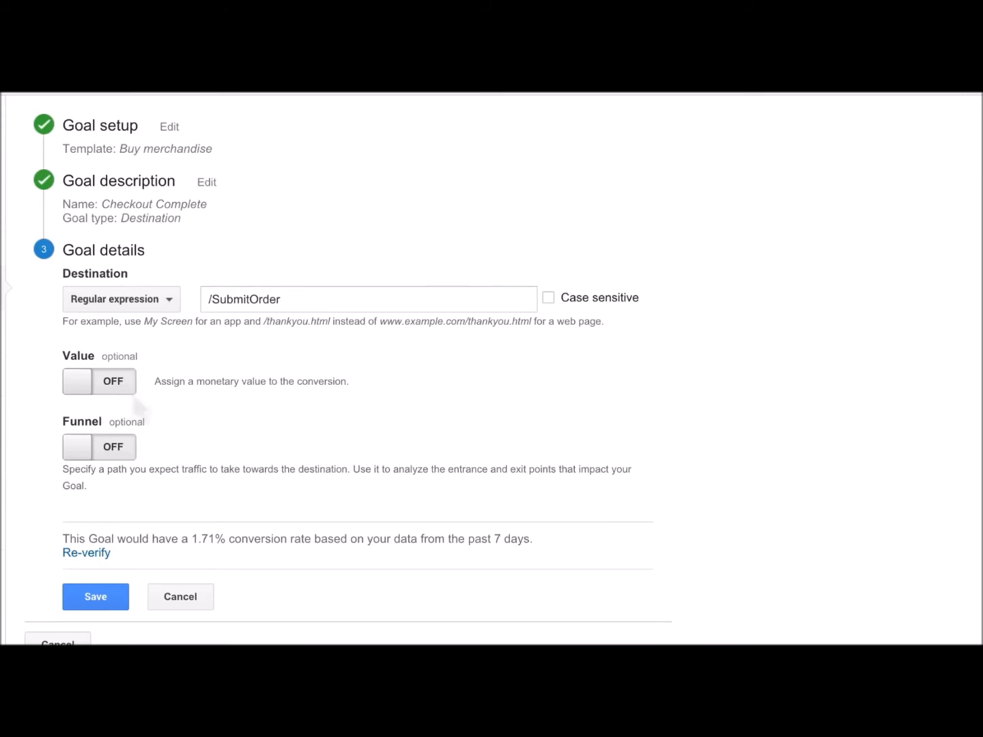
pyautogui.click(129, 392)
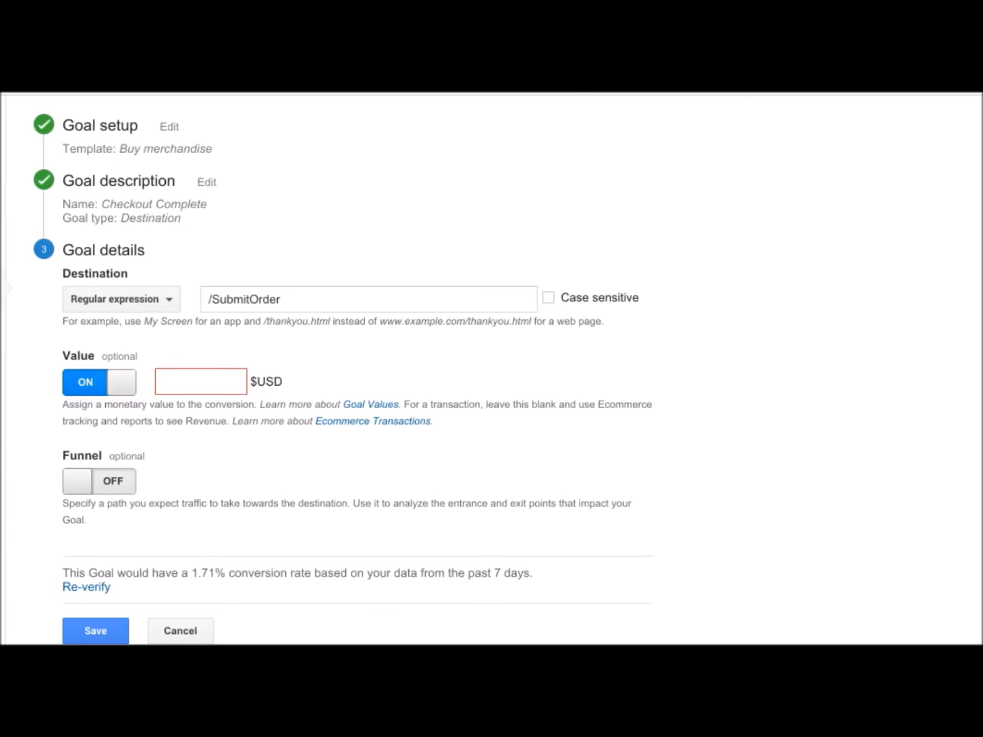
pyautogui.write('1')
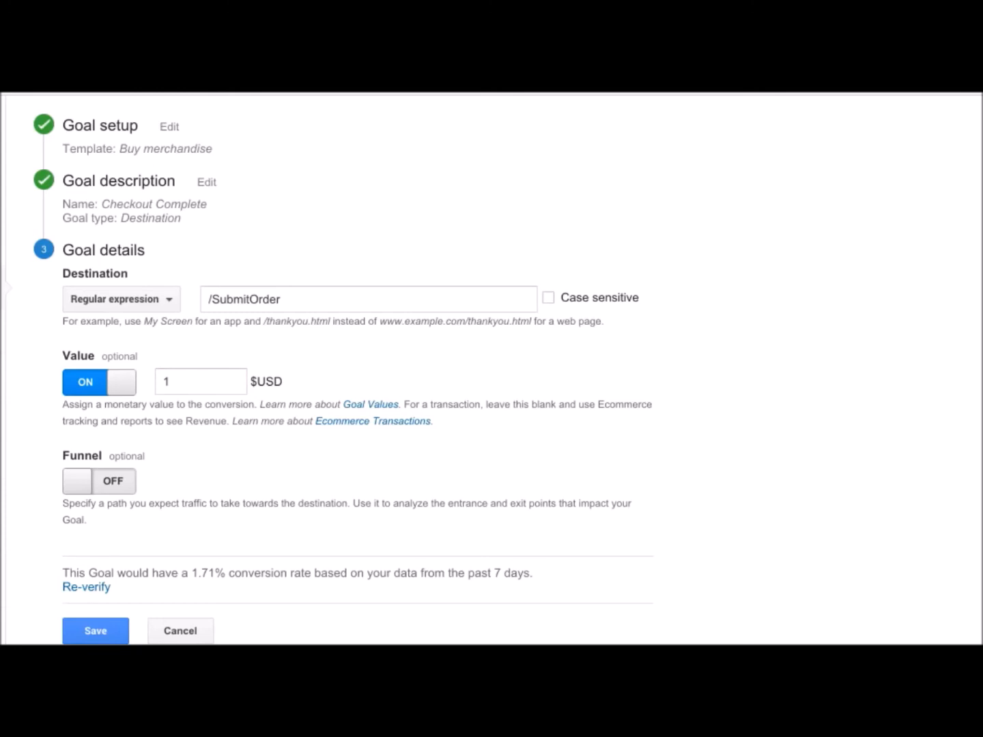
pyautogui.click(130, 395)
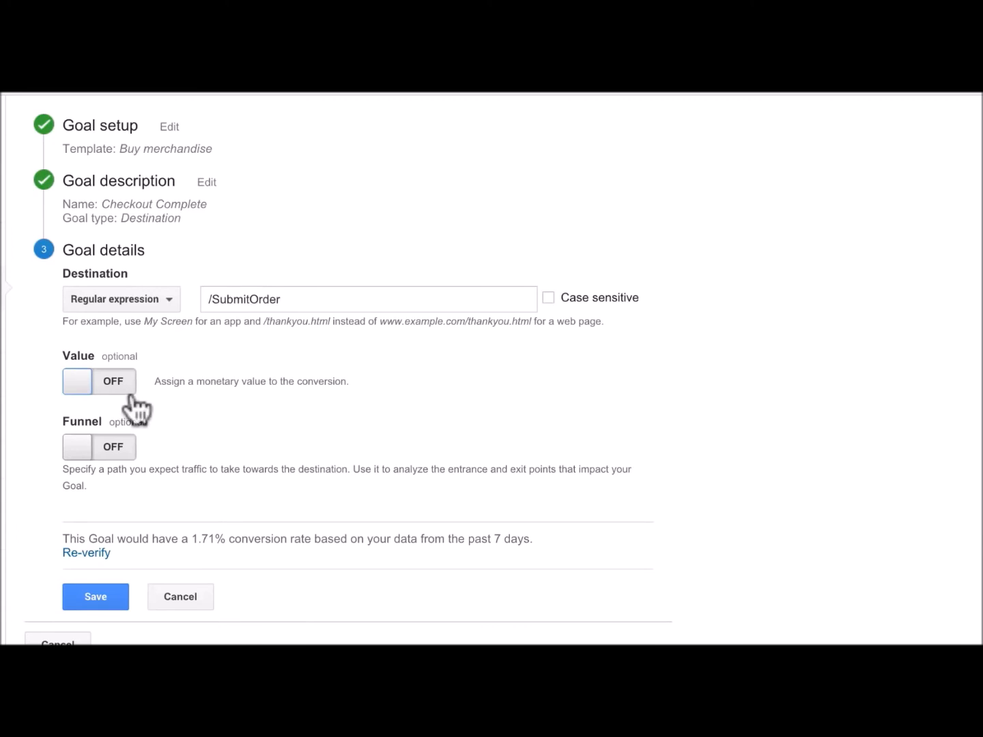
# Enable the goal funnel with Checkout Cart at page /Checkout as its first step, and add another step
pyautogui.click(134, 450)
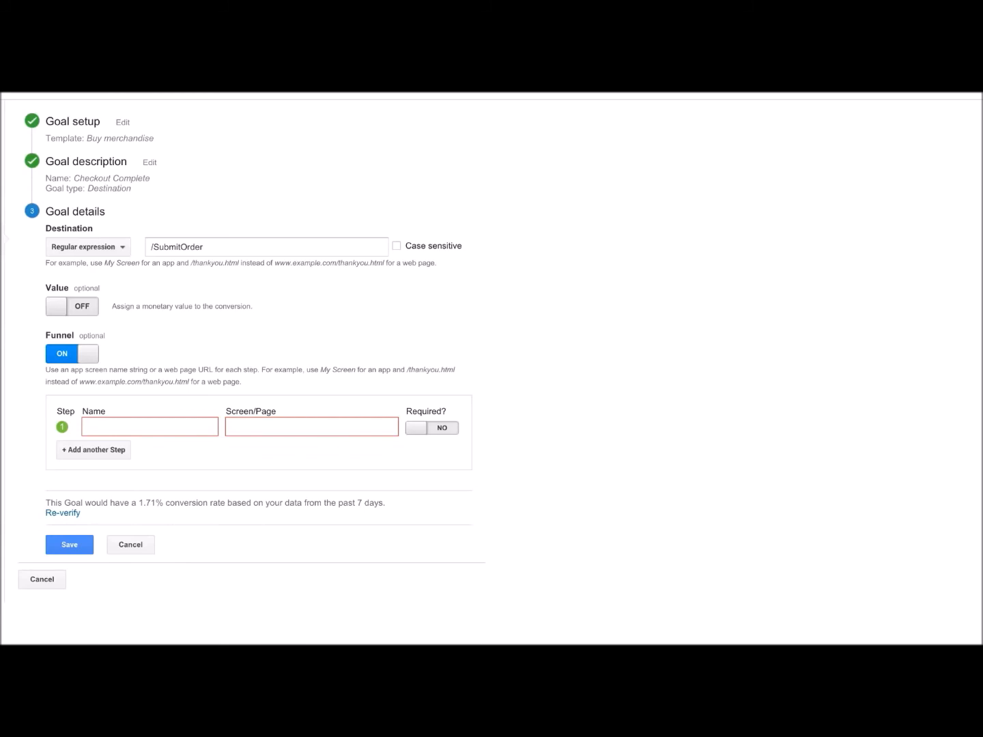
pyautogui.click(149, 428)
pyautogui.write('Checkout Cart')
pyautogui.press('Tab')
pyautogui.write('/Check')
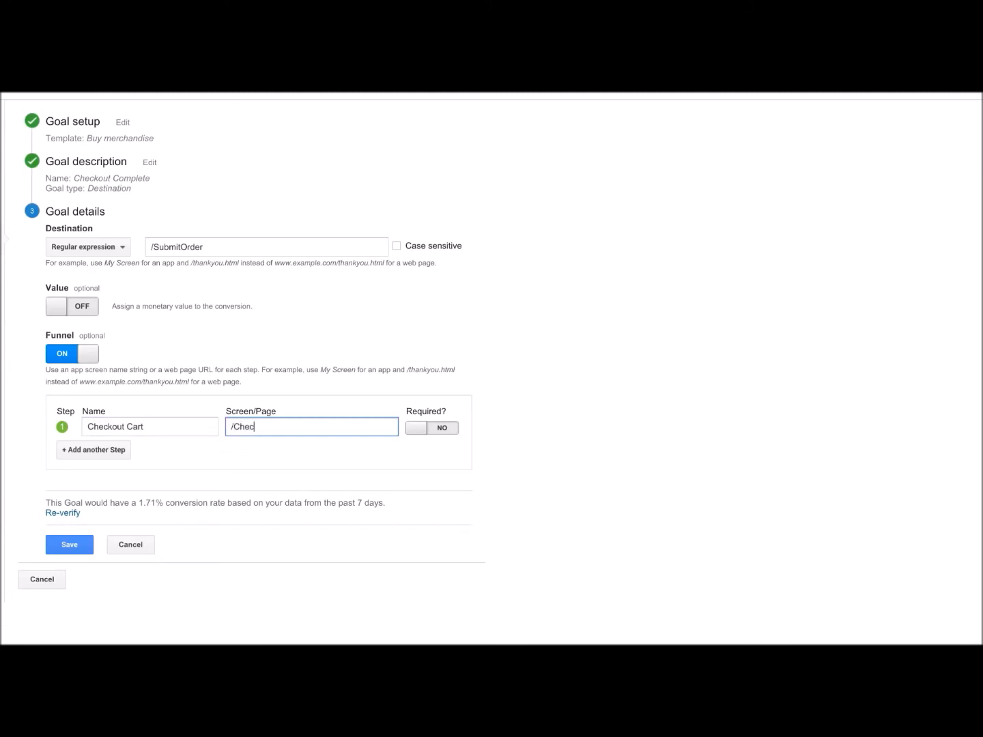
pyautogui.write('out')
pyautogui.click(126, 451)
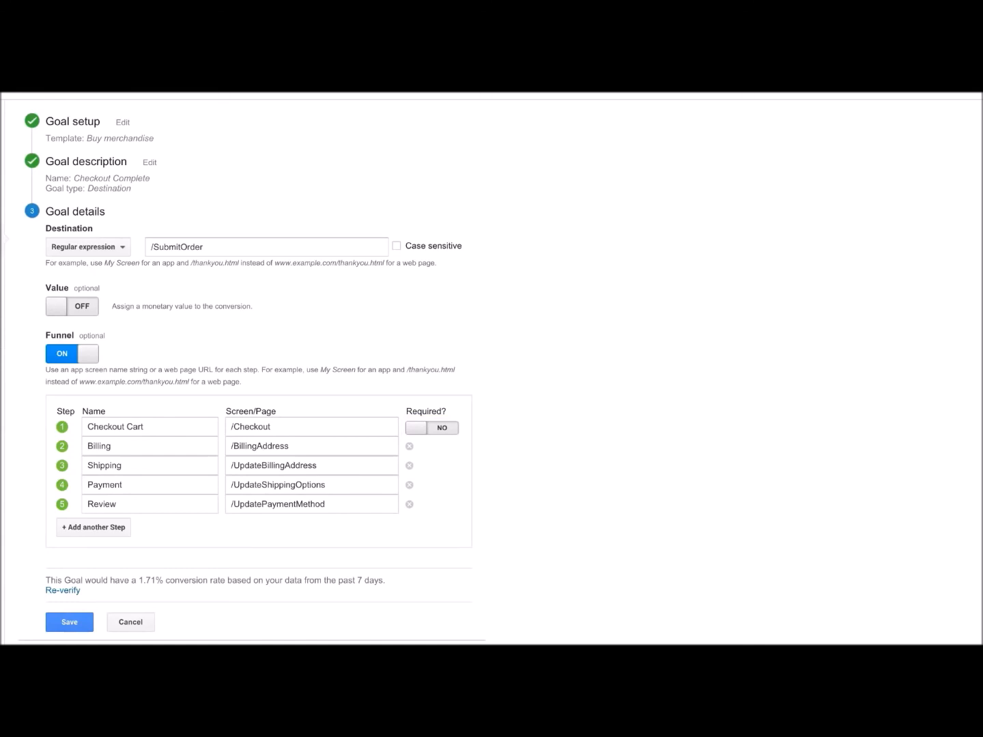
# Make the Checkout Cart funnel step required and save the goal
pyautogui.click(423, 437)
pyautogui.scroll(-2, 145, 566)
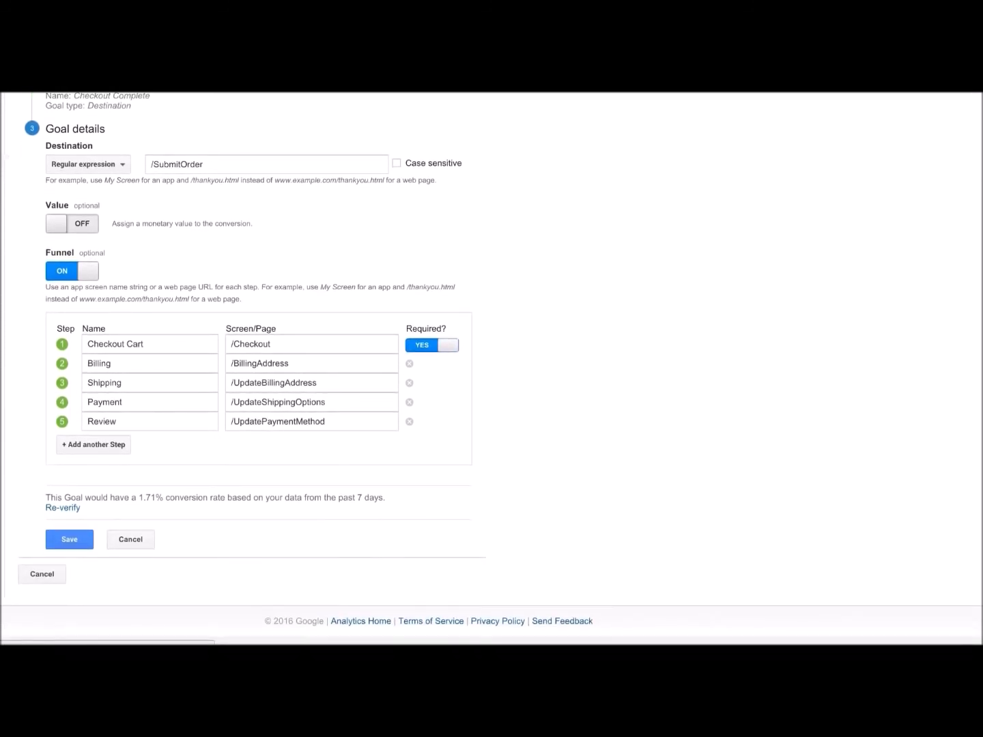
pyautogui.click(90, 540)
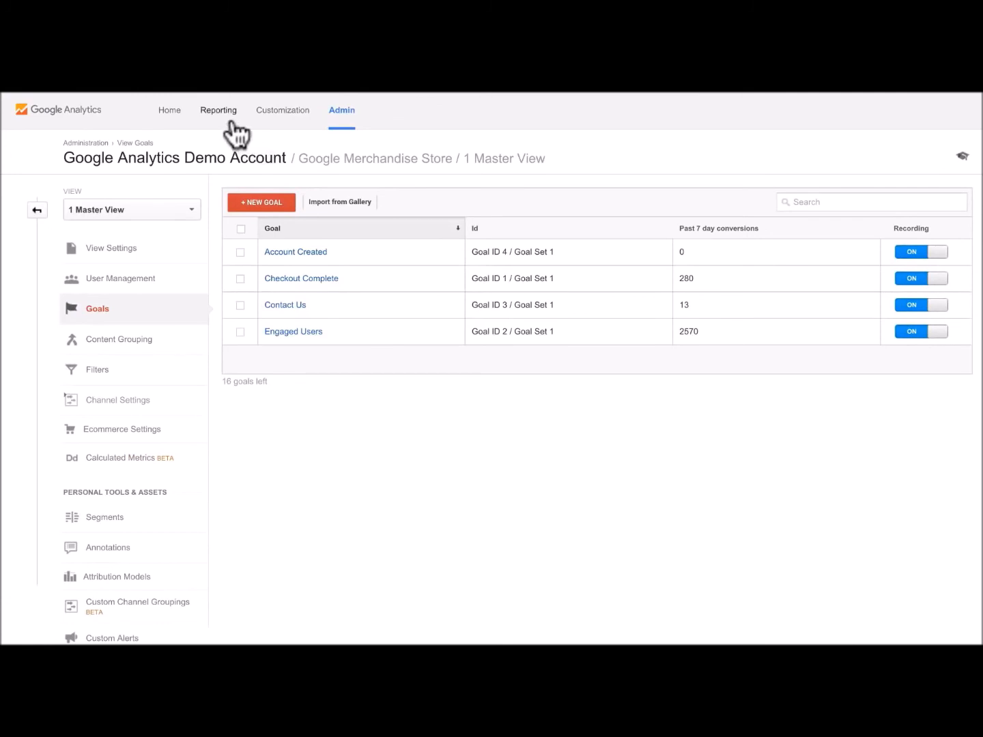
# View the Goals Overview conversion report, followed by the Funnel Visualization report
pyautogui.click(218, 111)
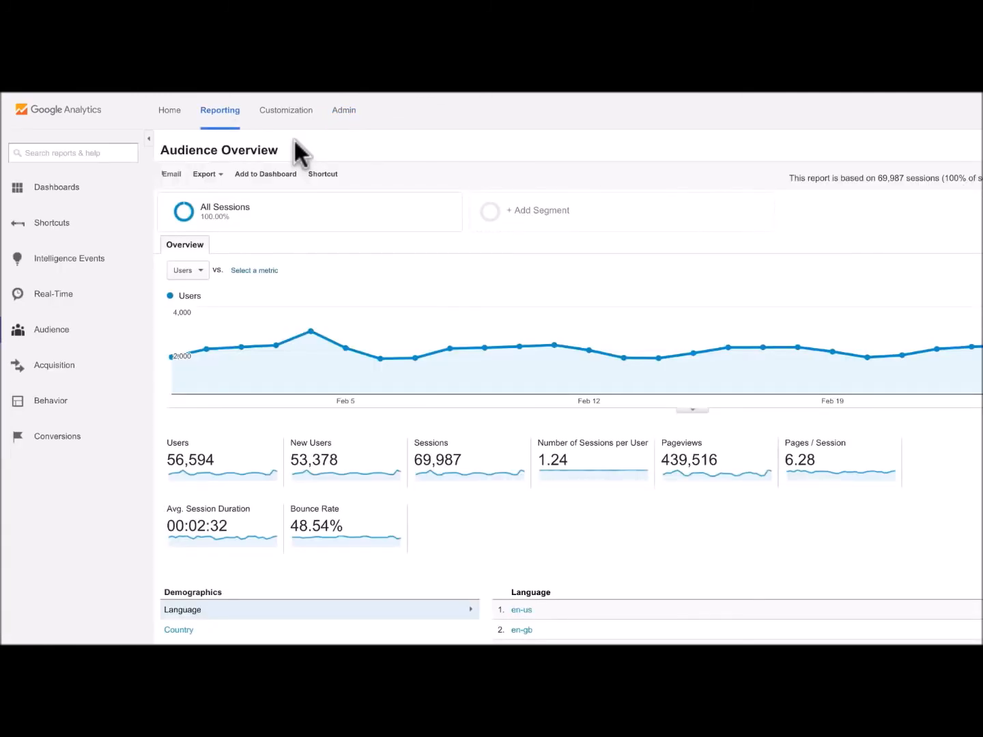
pyautogui.click(95, 440)
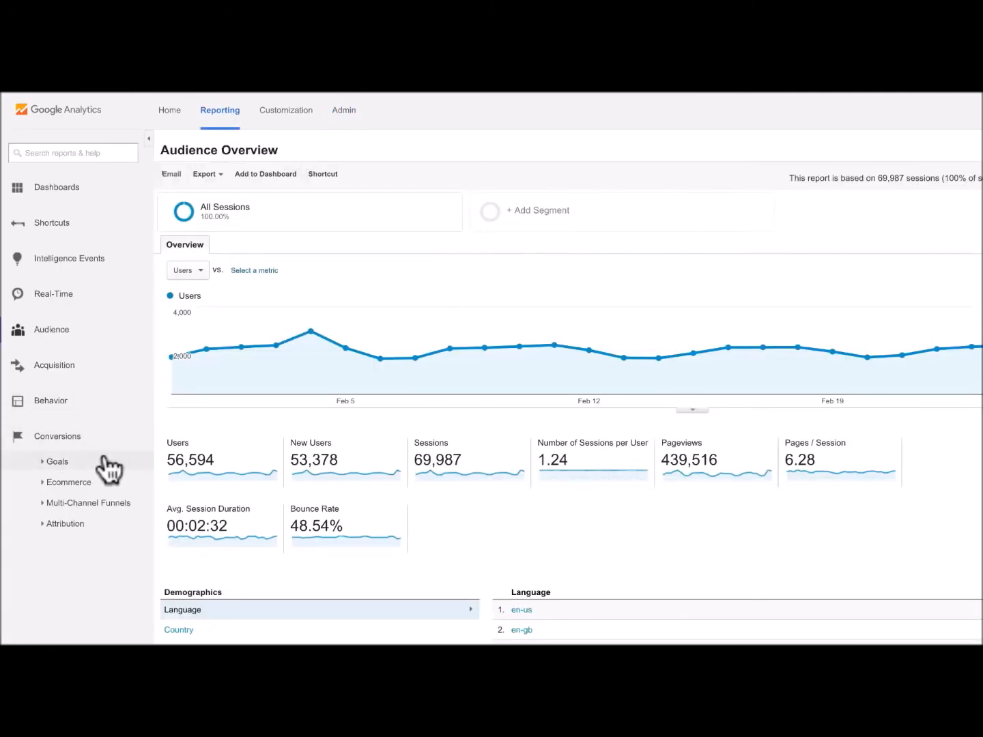
pyautogui.click(103, 461)
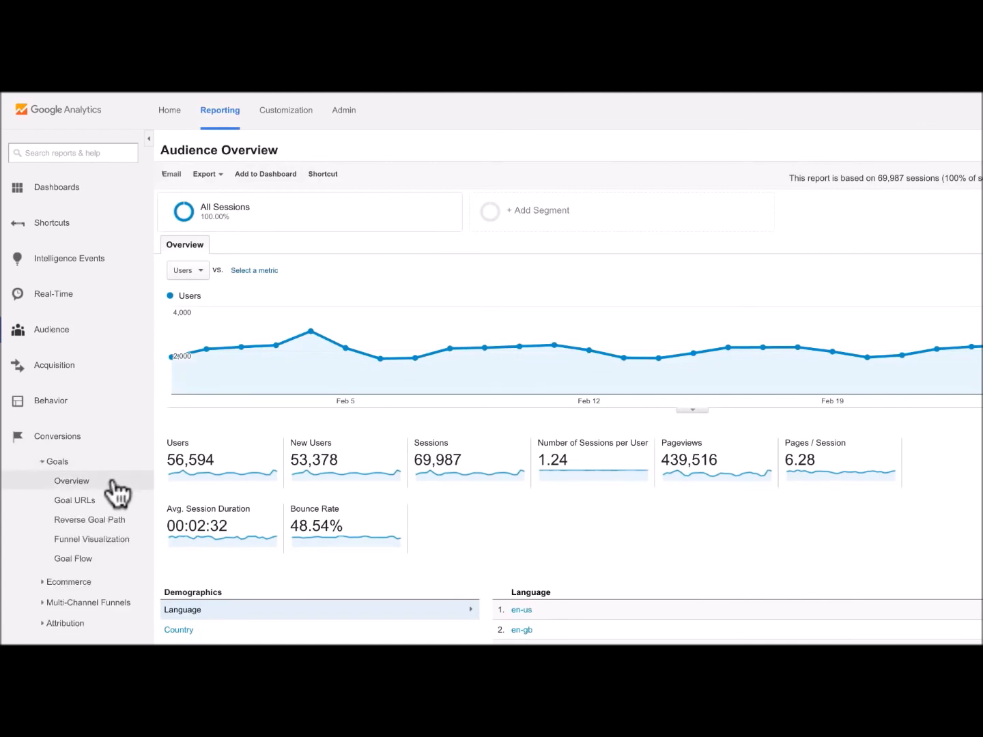
pyautogui.click(112, 481)
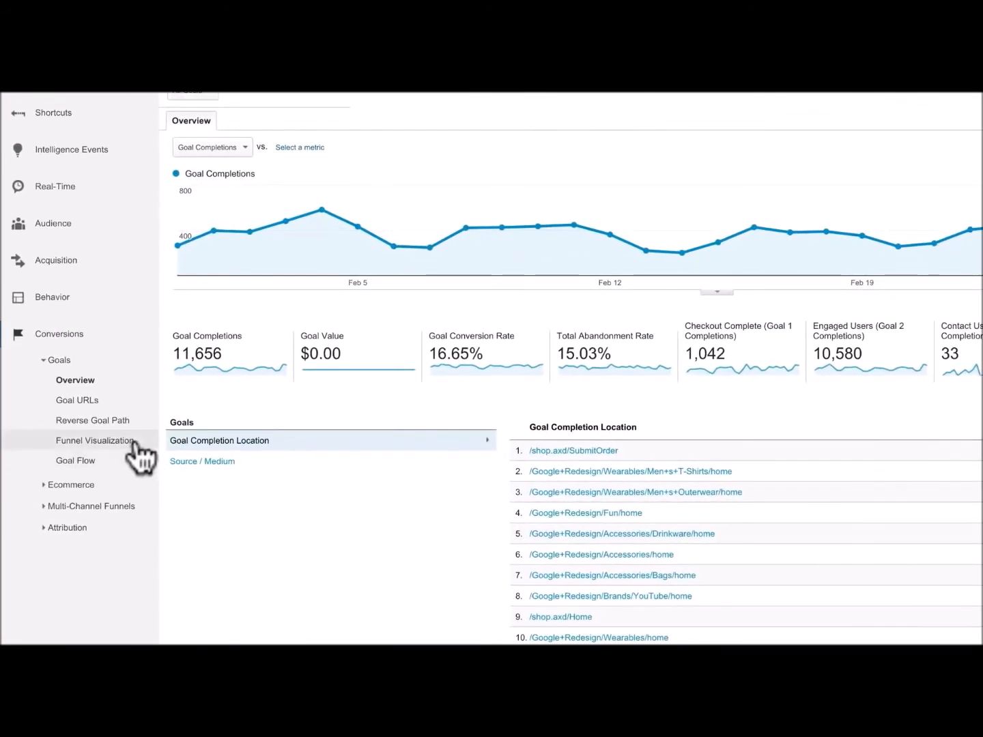
pyautogui.click(137, 445)
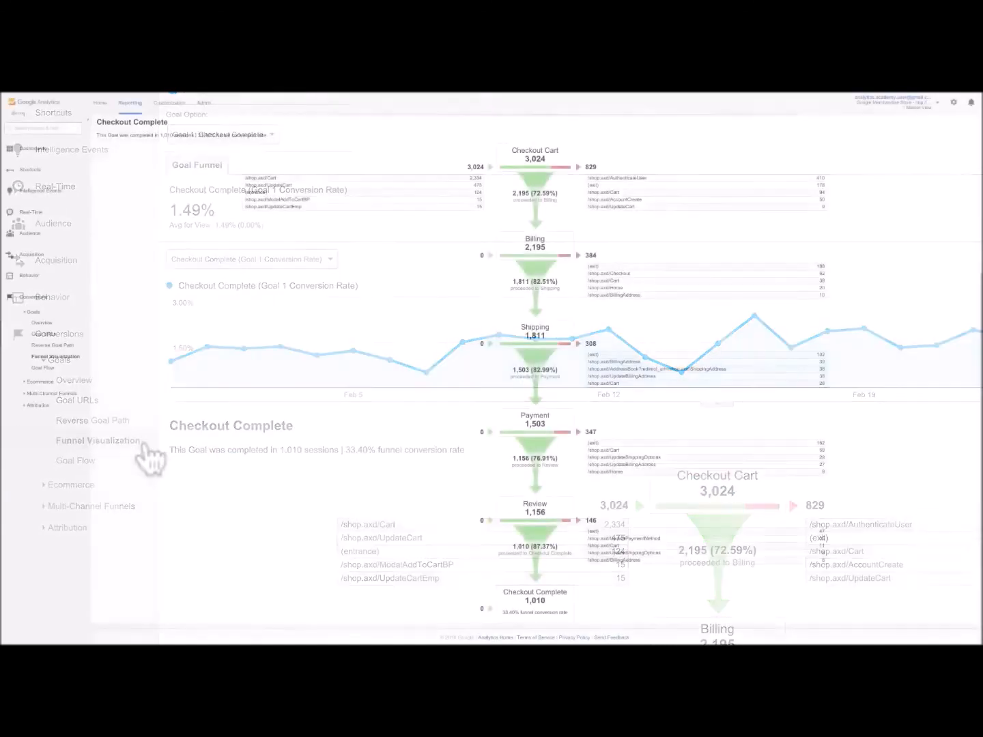